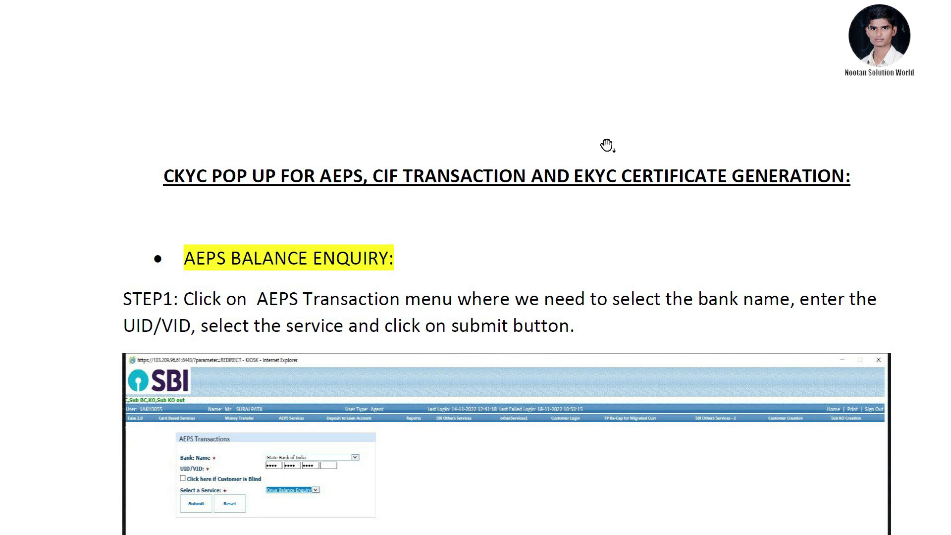
Step: Read through the AEPS Balance Enquiry instructions, from the transaction form to the receipt page with the CKYC pop-up
{"action": "scroll", "coordinate": [583, 245], "scroll_direction": "down", "scroll_amount": 3}
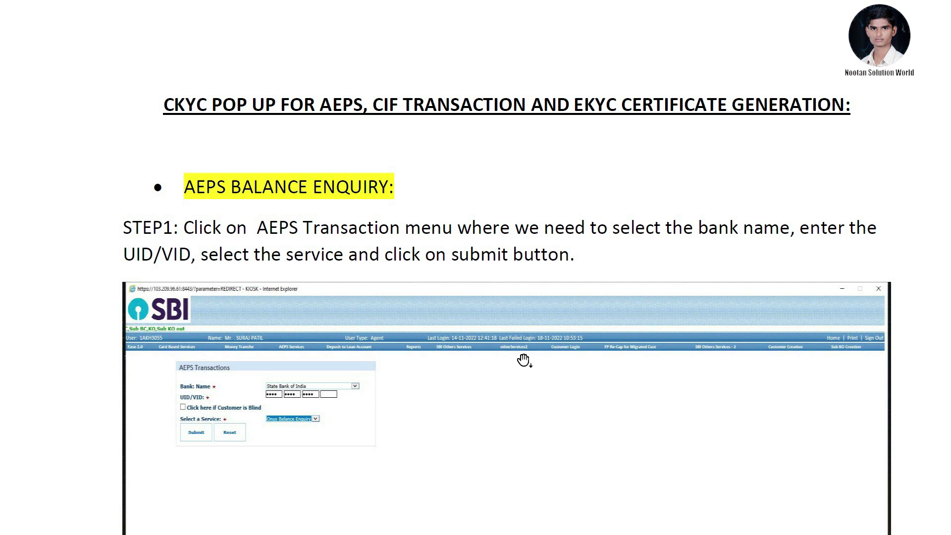
{"action": "scroll", "coordinate": [524, 360], "scroll_direction": "down", "scroll_amount": 3}
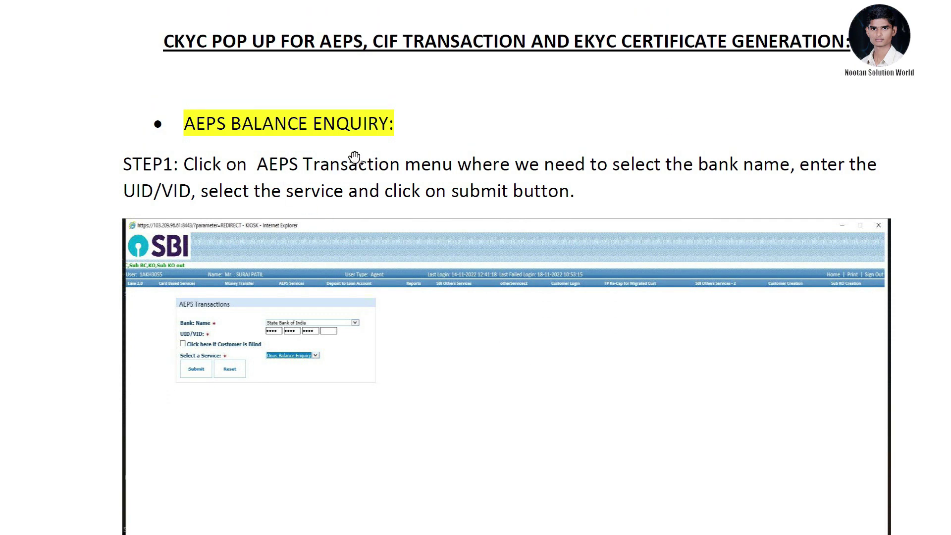
{"action": "scroll", "coordinate": [386, 267], "scroll_direction": "down", "scroll_amount": 3}
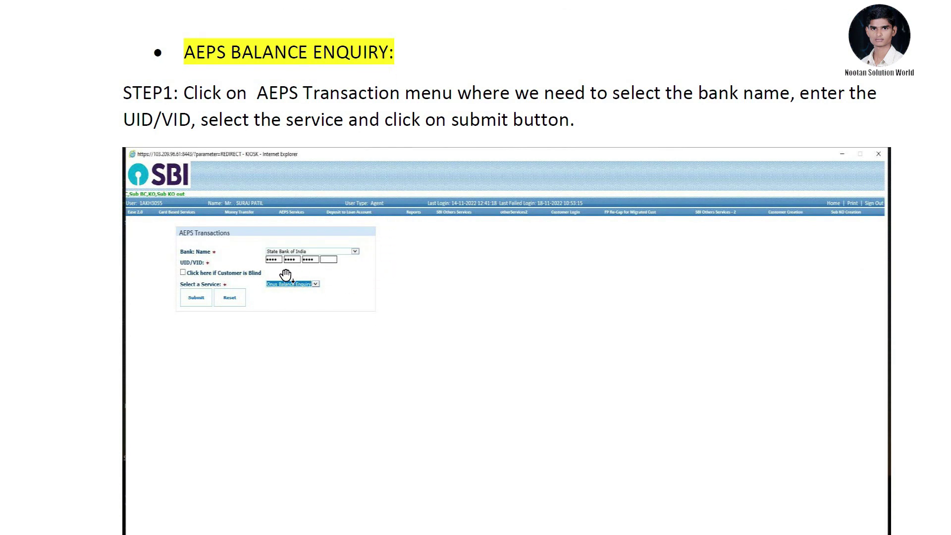
{"action": "scroll", "coordinate": [299, 302], "scroll_direction": "down", "scroll_amount": 3}
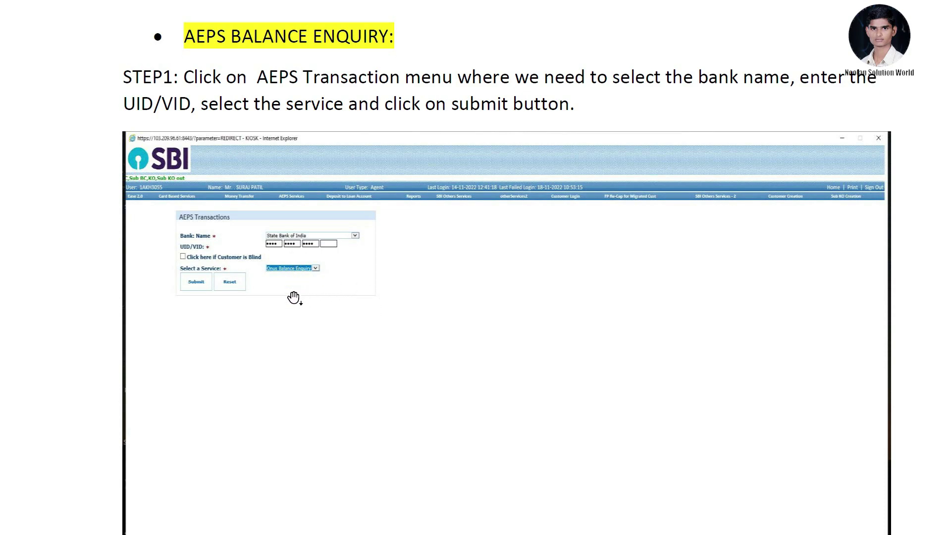
{"action": "scroll", "coordinate": [458, 282], "scroll_direction": "down", "scroll_amount": 10}
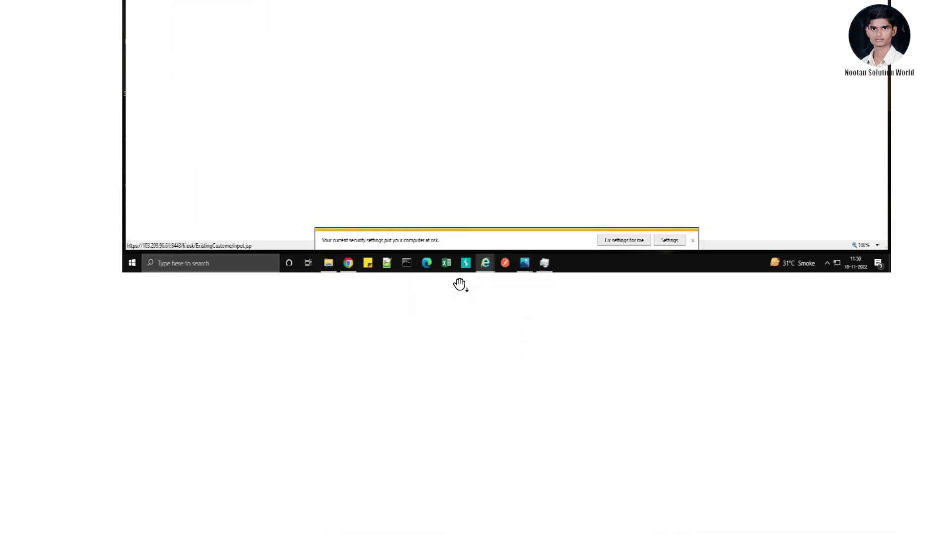
{"action": "scroll", "coordinate": [459, 285], "scroll_direction": "down", "scroll_amount": 12}
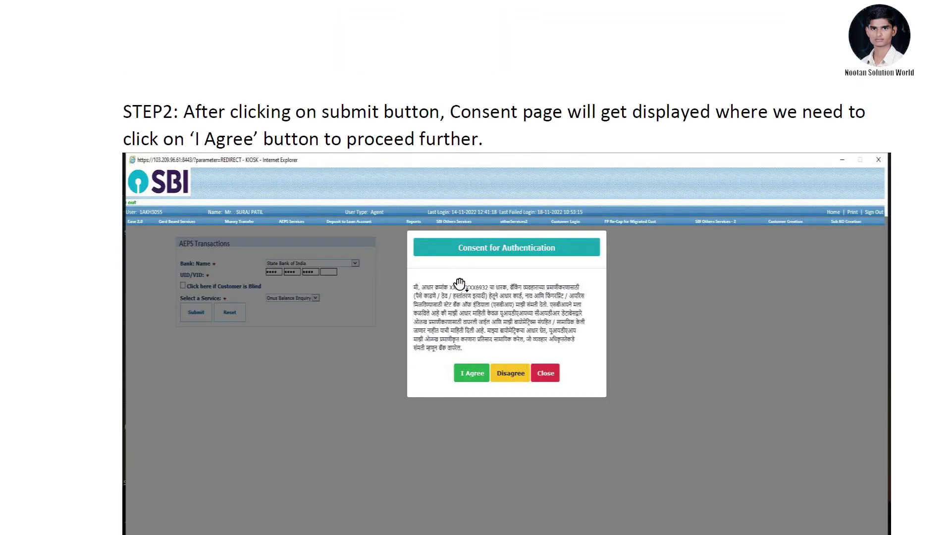
{"action": "scroll", "coordinate": [459, 284], "scroll_direction": "down", "scroll_amount": 3}
{"action": "scroll", "coordinate": [459, 284], "scroll_direction": "down", "scroll_amount": 9}
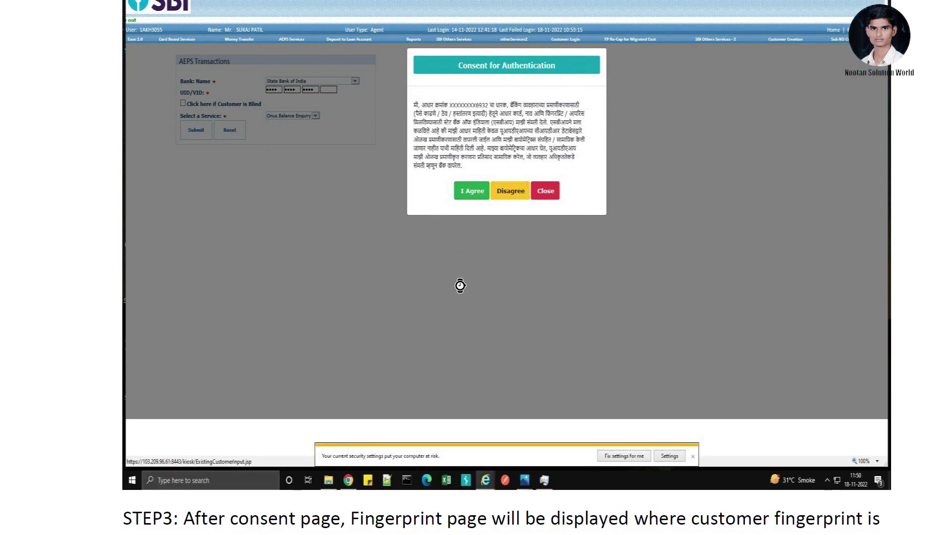
{"action": "scroll", "coordinate": [460, 285], "scroll_direction": "down", "scroll_amount": 10}
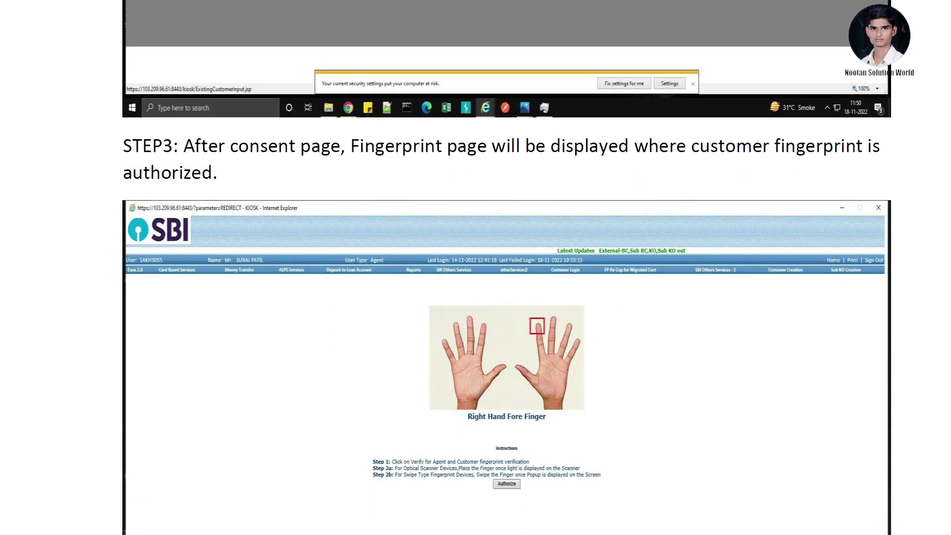
{"action": "scroll", "coordinate": [459, 284], "scroll_direction": "down", "scroll_amount": 18}
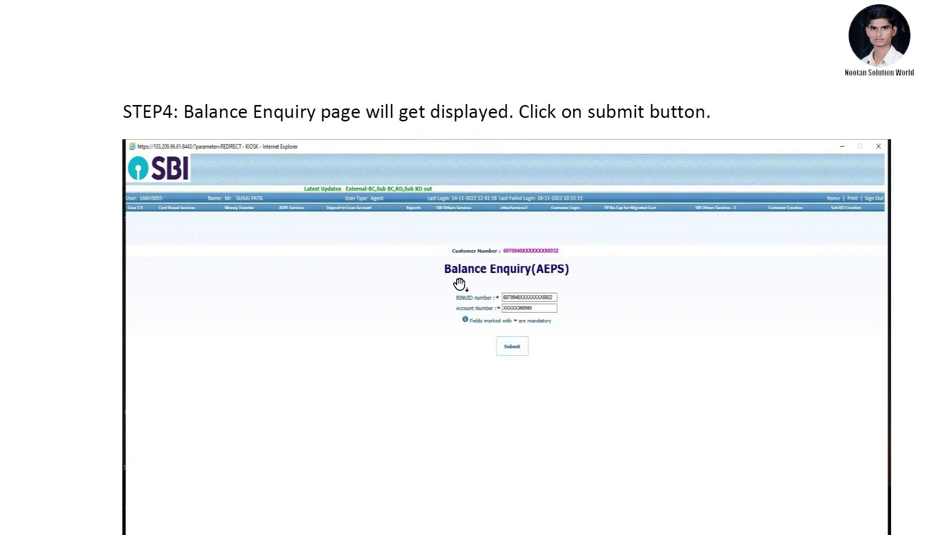
{"action": "scroll", "coordinate": [460, 284], "scroll_direction": "down", "scroll_amount": 14}
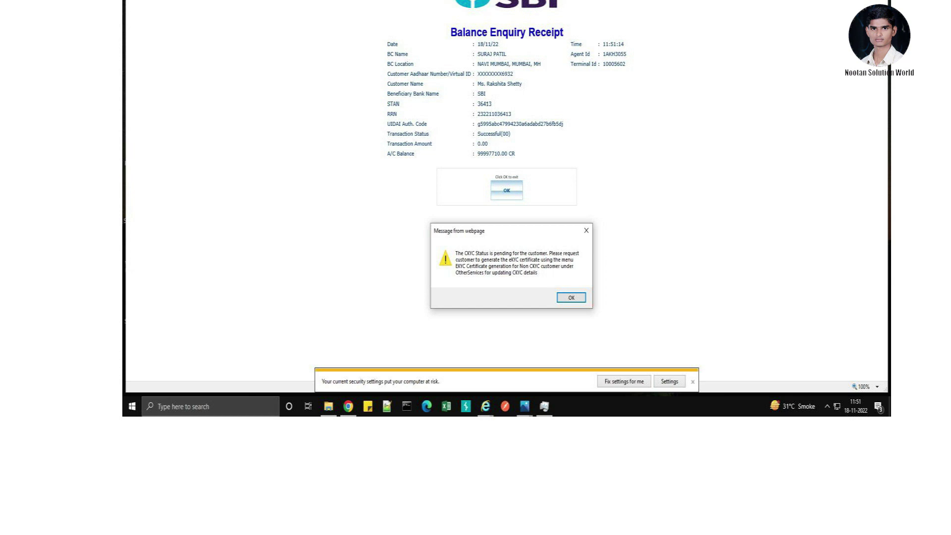
Step: Review the AEPS Deposit instructions, covering consent, fingerprint authorization, agent password, confirmation page, floater and Cash Deposit Receipt
{"action": "scroll", "coordinate": [516, 285], "scroll_direction": "down", "scroll_amount": 10}
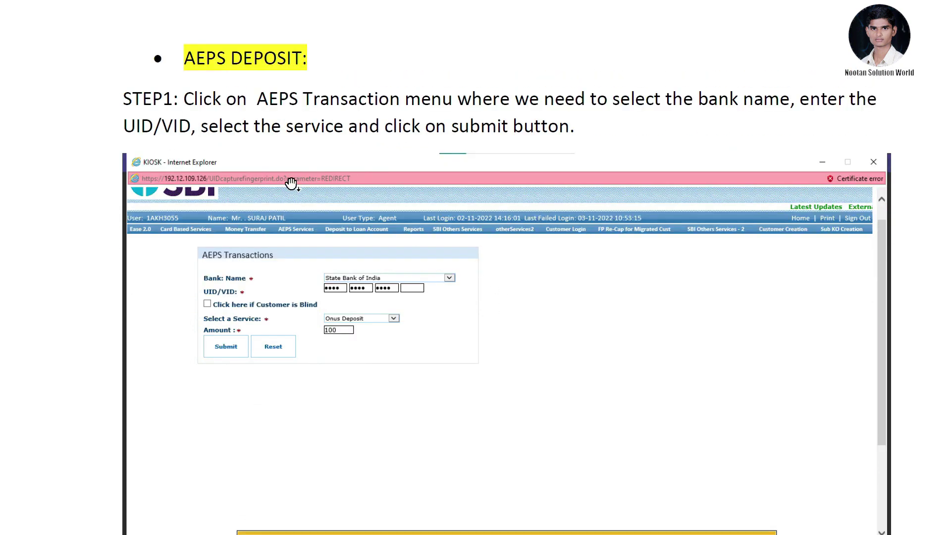
{"action": "scroll", "coordinate": [495, 307], "scroll_direction": "down", "scroll_amount": 2}
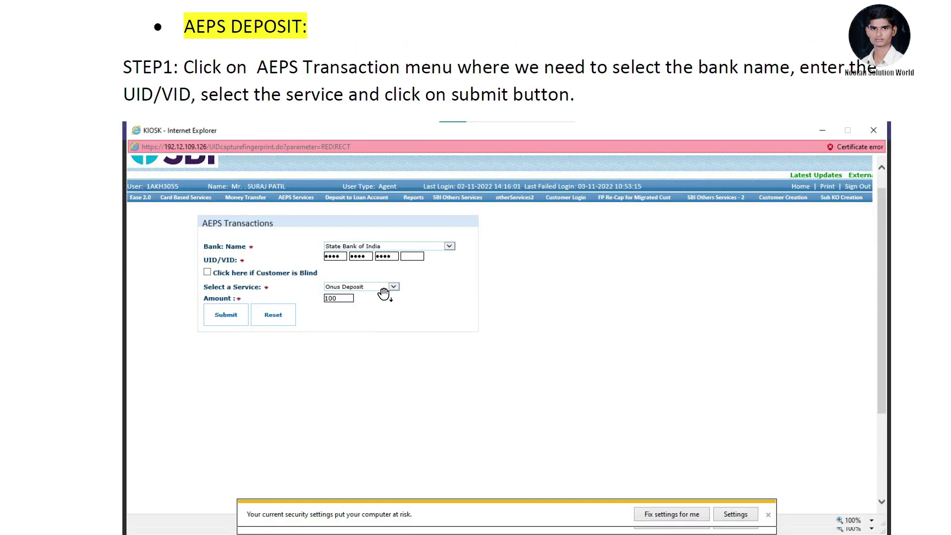
{"action": "scroll", "coordinate": [419, 259], "scroll_direction": "down", "scroll_amount": 1}
{"action": "scroll", "coordinate": [419, 259], "scroll_direction": "down", "scroll_amount": 10}
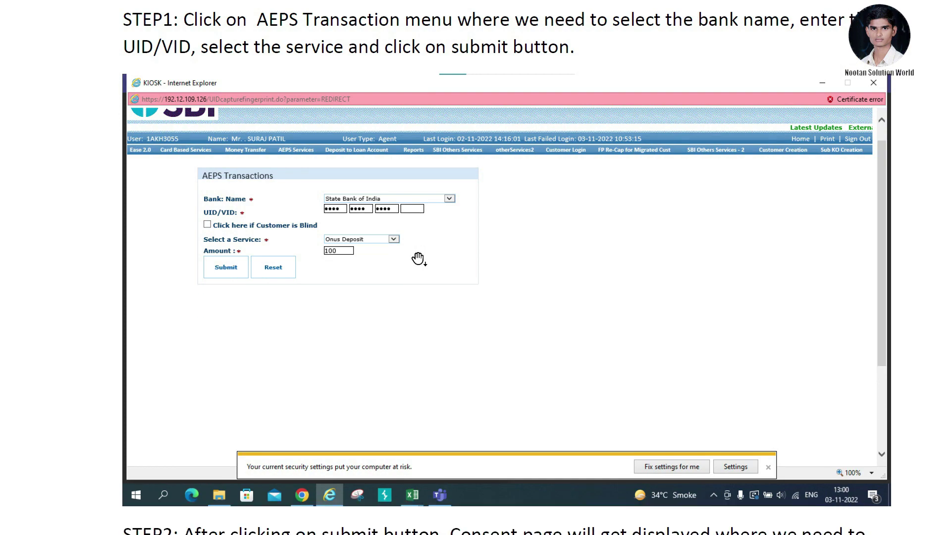
{"action": "scroll", "coordinate": [419, 259], "scroll_direction": "down", "scroll_amount": 15}
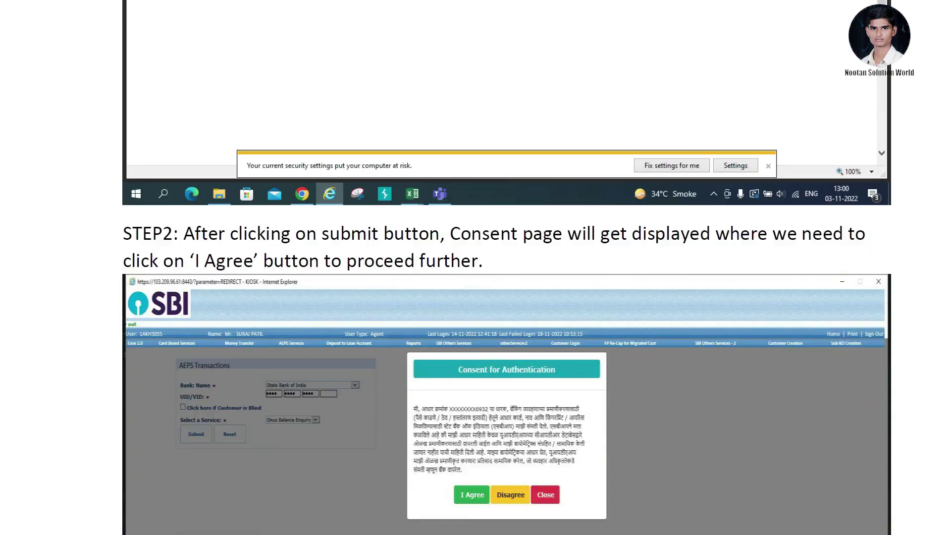
{"action": "scroll", "coordinate": [599, 321], "scroll_direction": "down", "scroll_amount": 20}
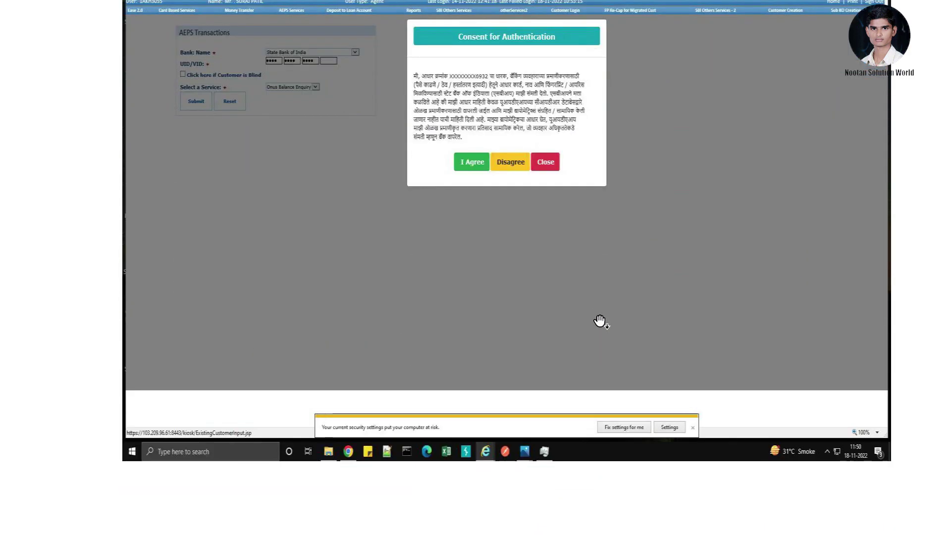
{"action": "scroll", "coordinate": [600, 321], "scroll_direction": "down", "scroll_amount": 18}
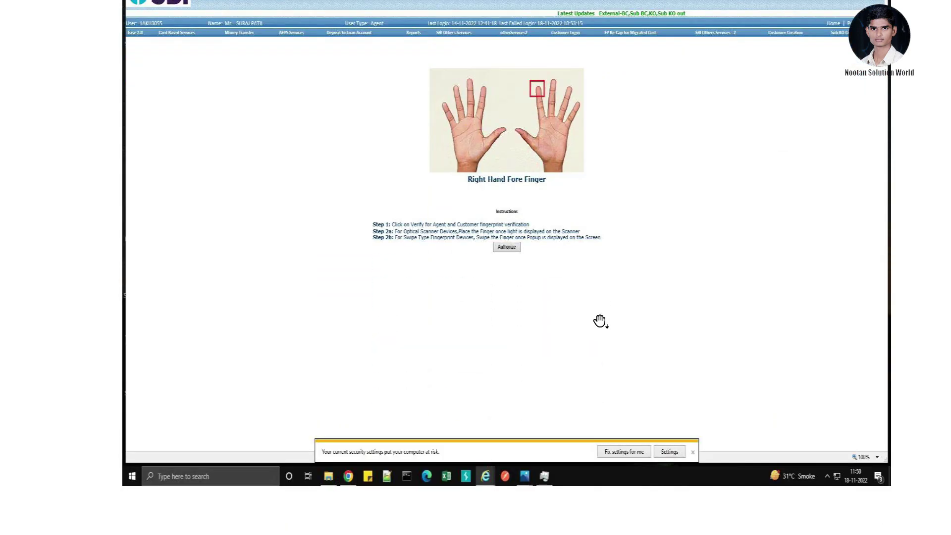
{"action": "scroll", "coordinate": [600, 321], "scroll_direction": "down", "scroll_amount": 20}
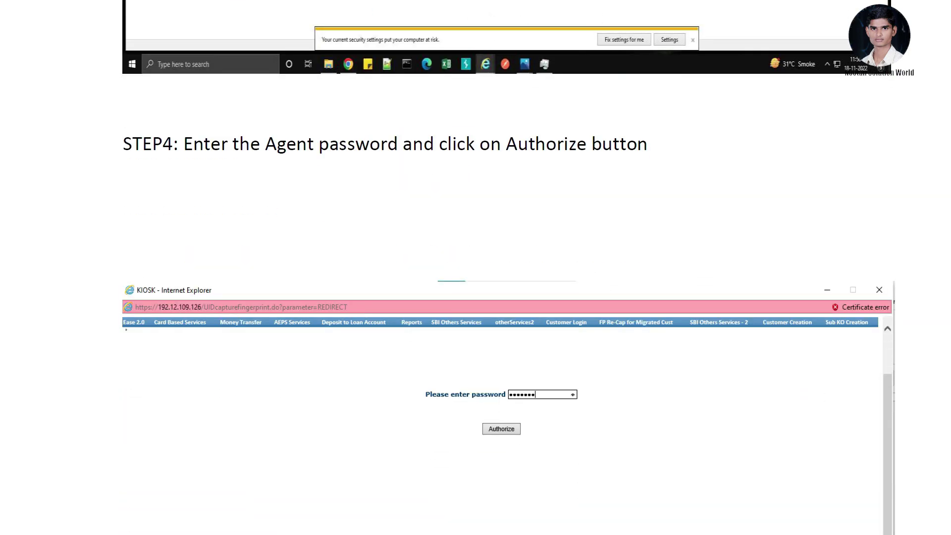
{"action": "scroll", "coordinate": [600, 321], "scroll_direction": "down", "scroll_amount": 5}
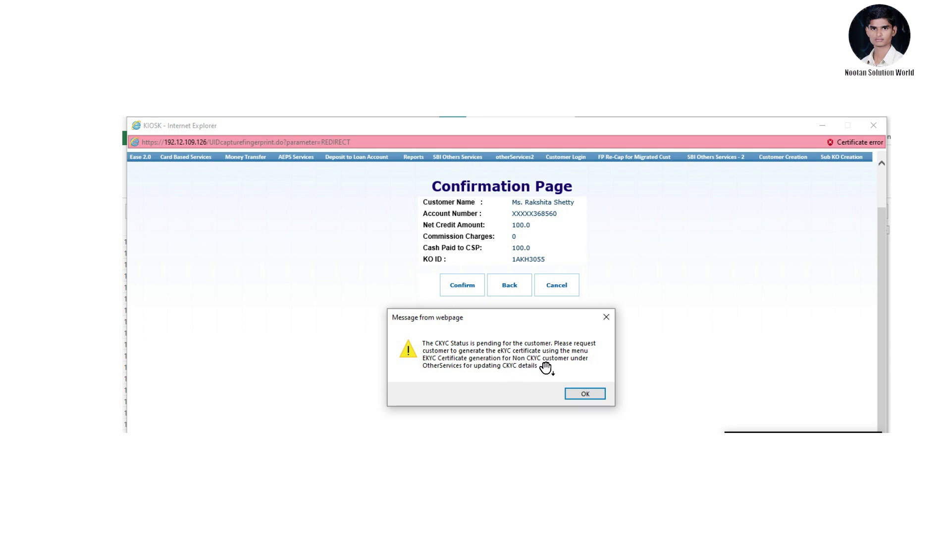
{"action": "scroll", "coordinate": [546, 367], "scroll_direction": "down", "scroll_amount": 6}
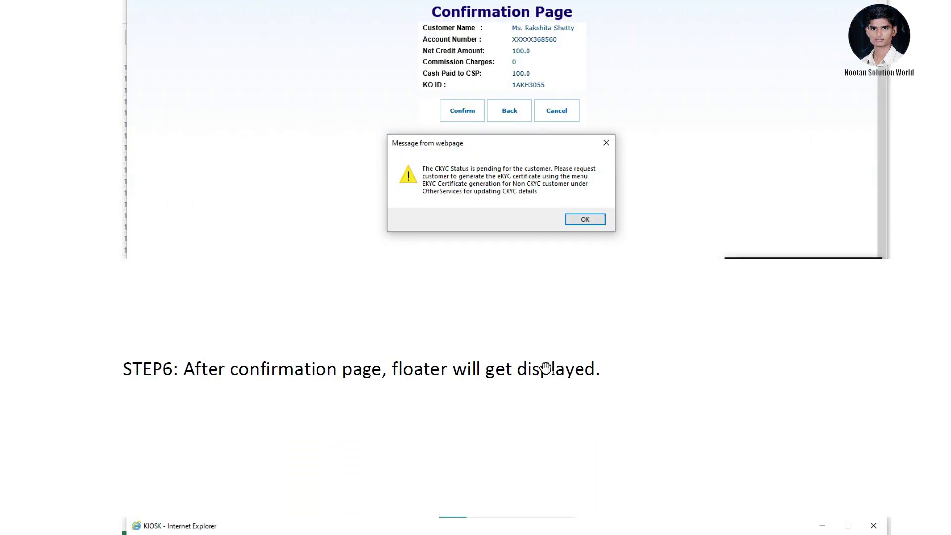
{"action": "scroll", "coordinate": [546, 367], "scroll_direction": "down", "scroll_amount": 12}
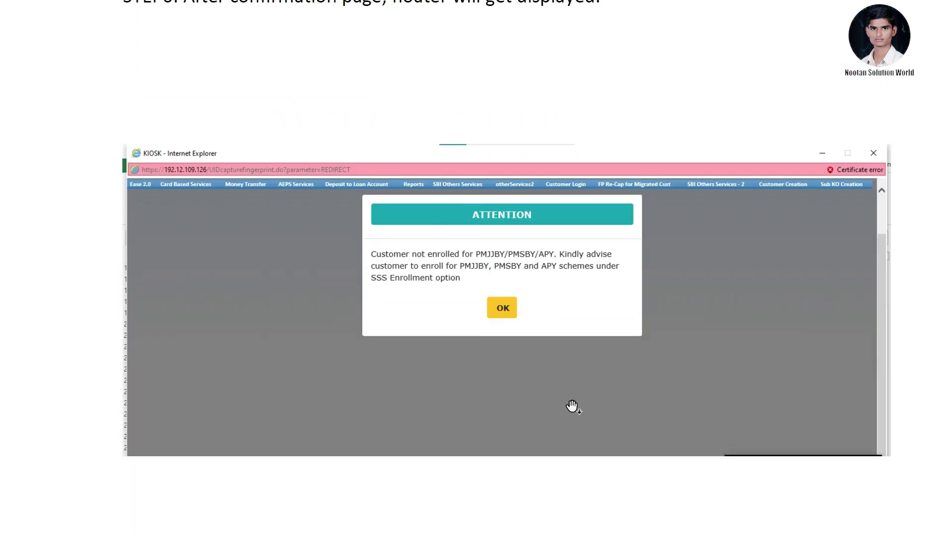
{"action": "scroll", "coordinate": [572, 406], "scroll_direction": "down", "scroll_amount": 14}
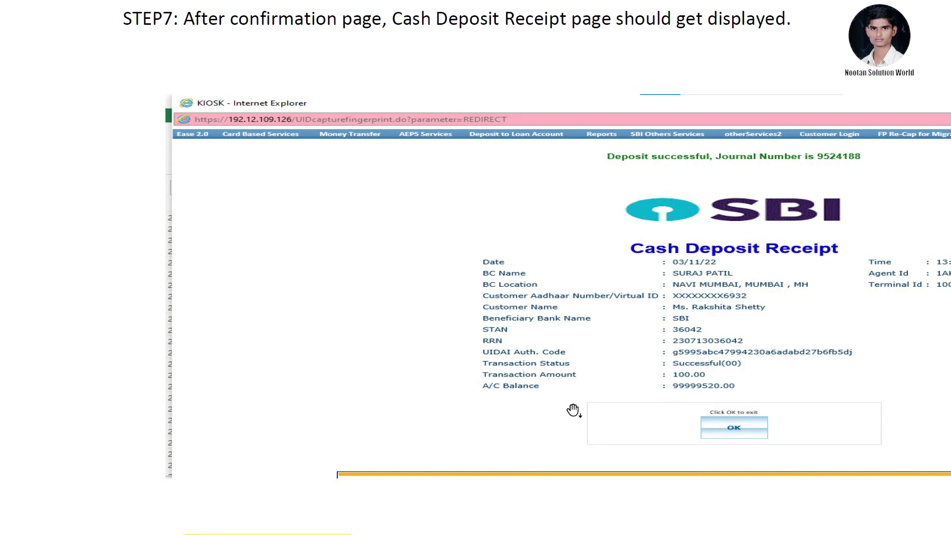
Step: Examine the CKYC pop-up screenshots in the AEPS Withdrawal, Fund Transfer and Ministatement sections
{"action": "scroll", "coordinate": [574, 411], "scroll_direction": "down", "scroll_amount": 10}
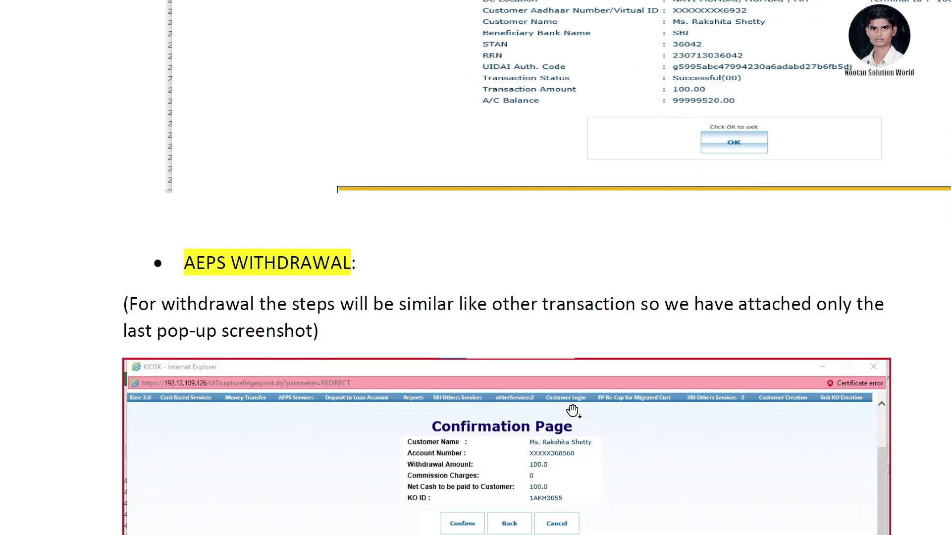
{"action": "scroll", "coordinate": [573, 410], "scroll_direction": "down", "scroll_amount": 10}
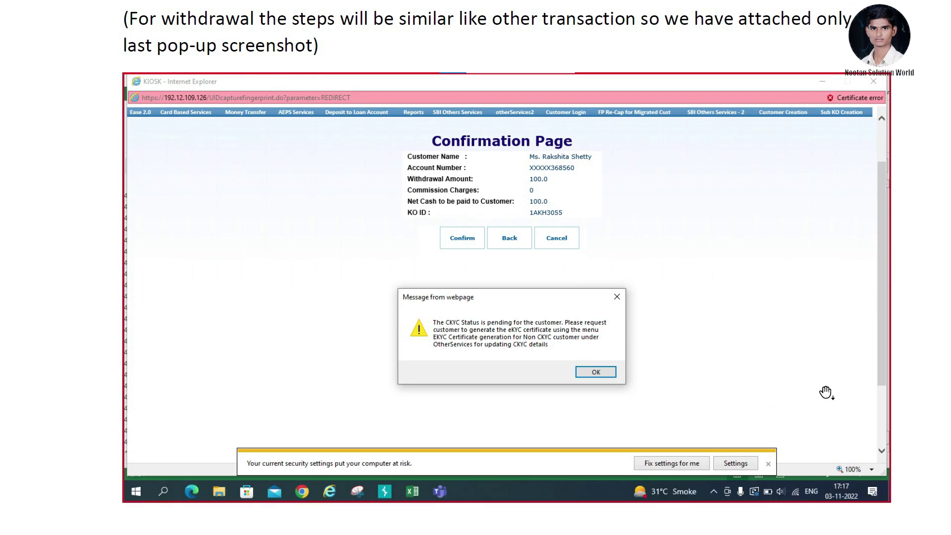
{"action": "scroll", "coordinate": [826, 393], "scroll_direction": "down", "scroll_amount": 15}
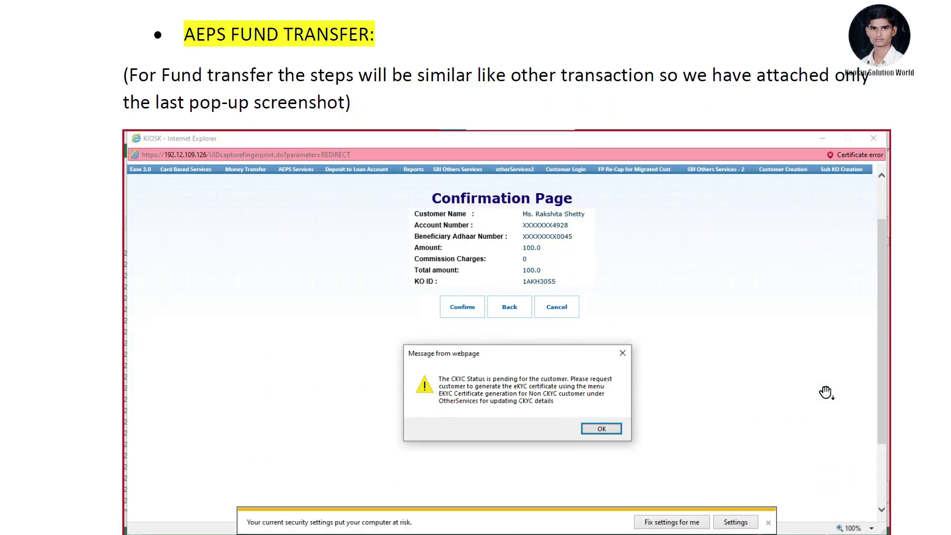
{"action": "scroll", "coordinate": [826, 393], "scroll_direction": "down", "scroll_amount": 9}
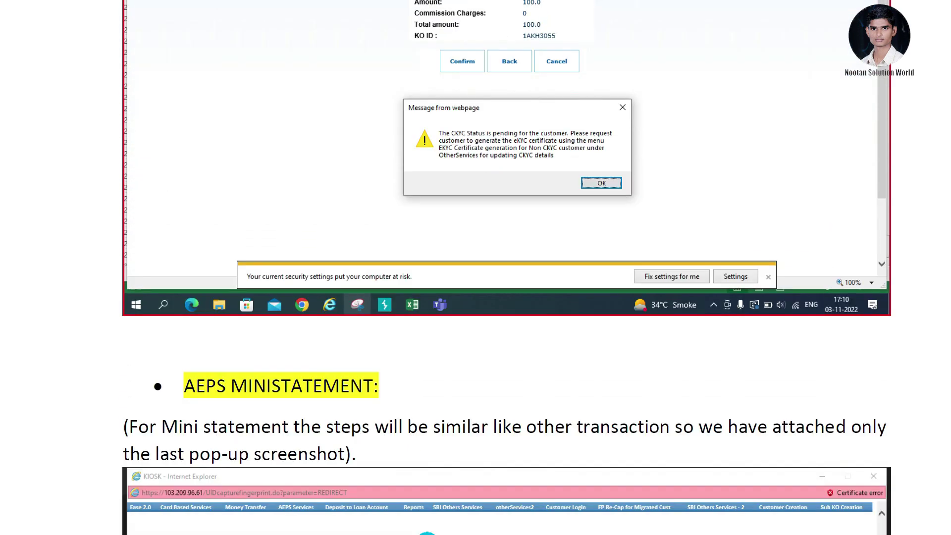
{"action": "scroll", "coordinate": [787, 395], "scroll_direction": "down", "scroll_amount": 9}
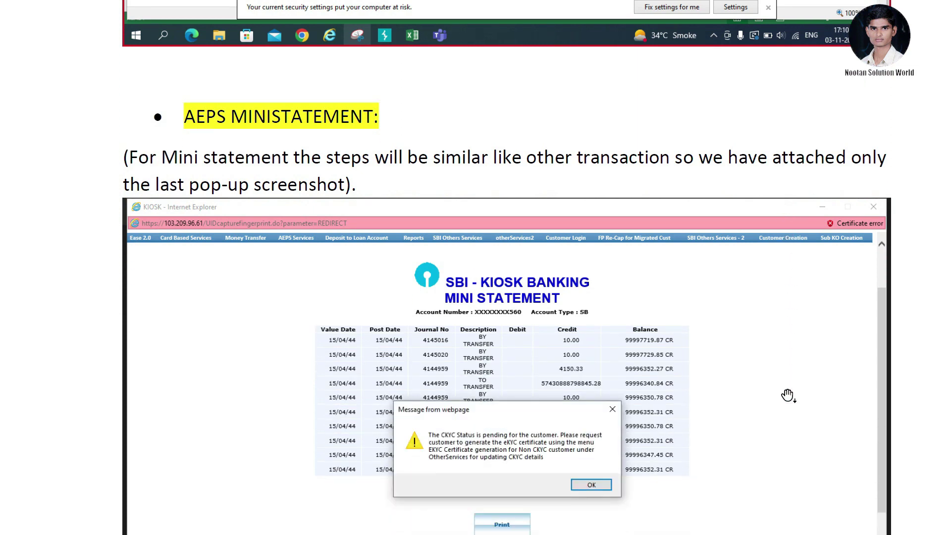
{"action": "scroll", "coordinate": [788, 395], "scroll_direction": "down", "scroll_amount": 2}
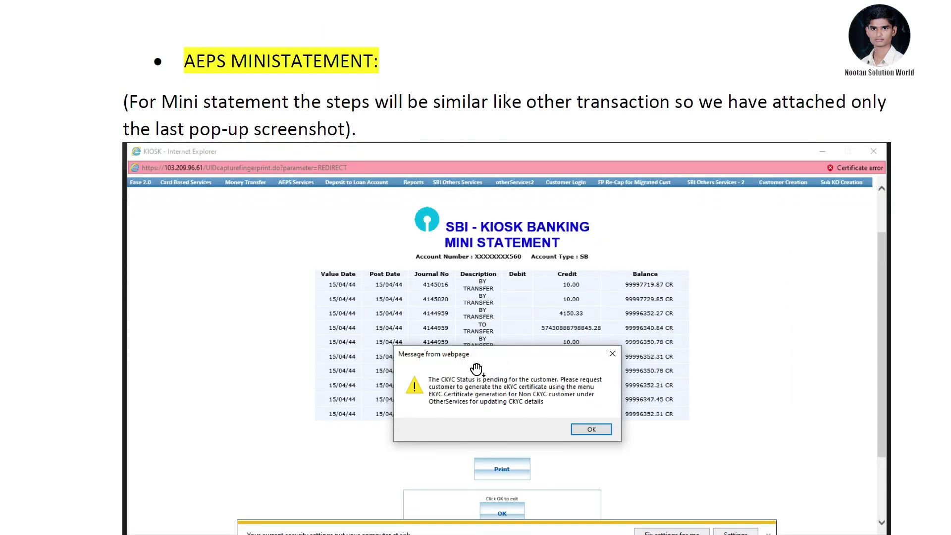
Step: Read the EKYC certificate generation instructions for non-CKYC customers, from the menu option through declaration and fingerprint capture to the certificate
{"action": "scroll", "coordinate": [477, 369], "scroll_direction": "down", "scroll_amount": 20}
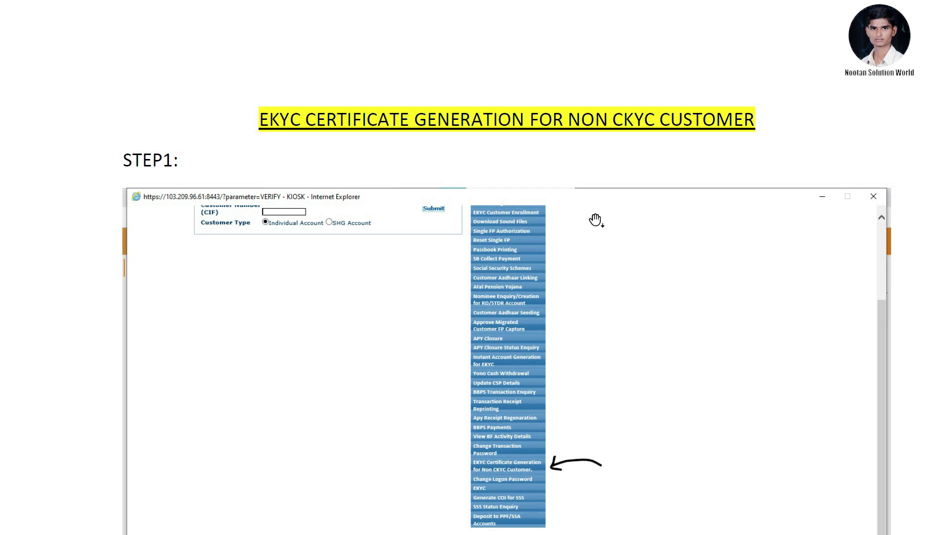
{"action": "scroll", "coordinate": [597, 222], "scroll_direction": "down", "scroll_amount": 1}
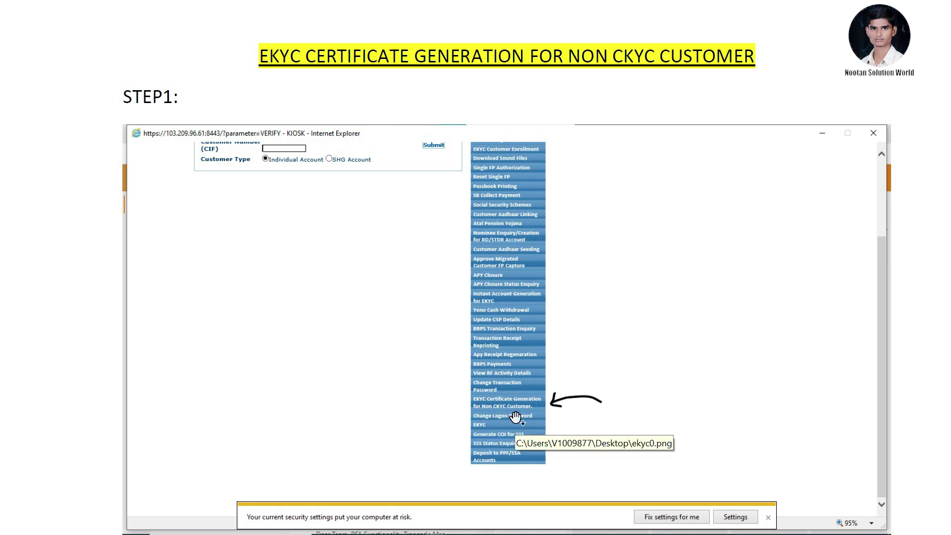
{"action": "scroll", "coordinate": [515, 417], "scroll_direction": "down", "scroll_amount": 6}
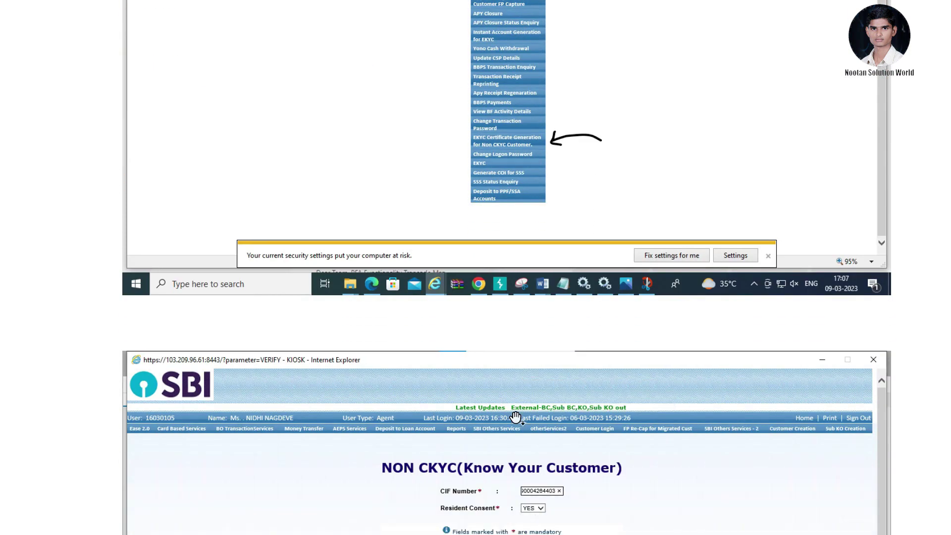
{"action": "scroll", "coordinate": [515, 417], "scroll_direction": "down", "scroll_amount": 4}
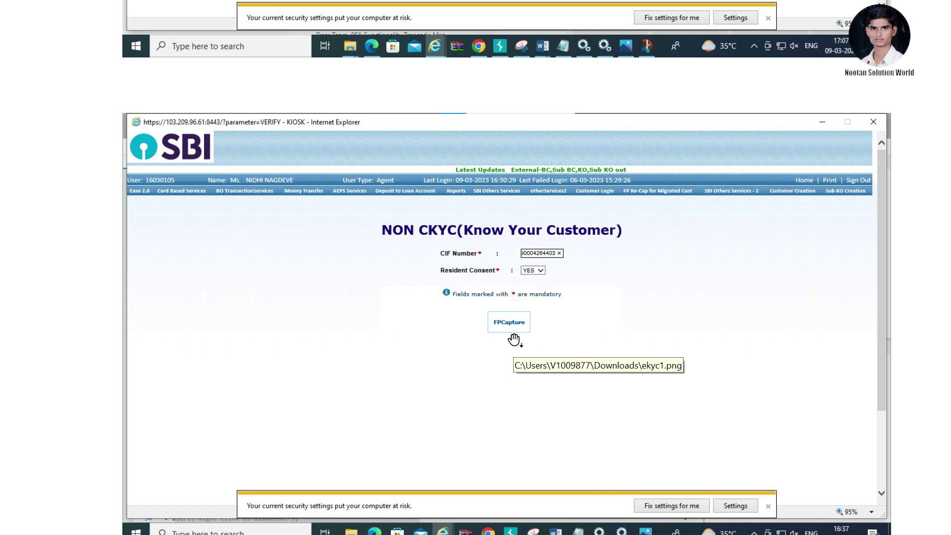
{"action": "scroll", "coordinate": [514, 340], "scroll_direction": "down", "scroll_amount": 6}
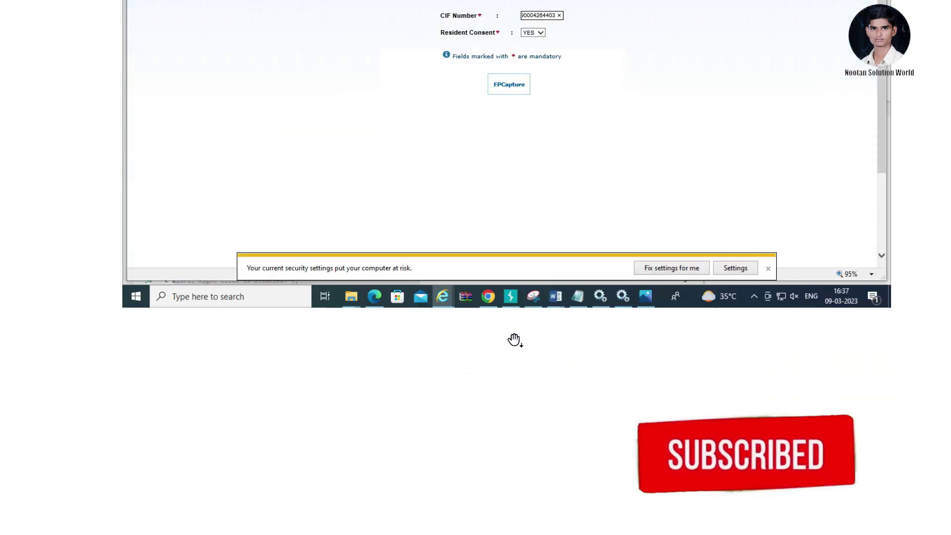
{"action": "scroll", "coordinate": [514, 340], "scroll_direction": "down", "scroll_amount": 10}
{"action": "scroll", "coordinate": [514, 339], "scroll_direction": "up", "scroll_amount": 1}
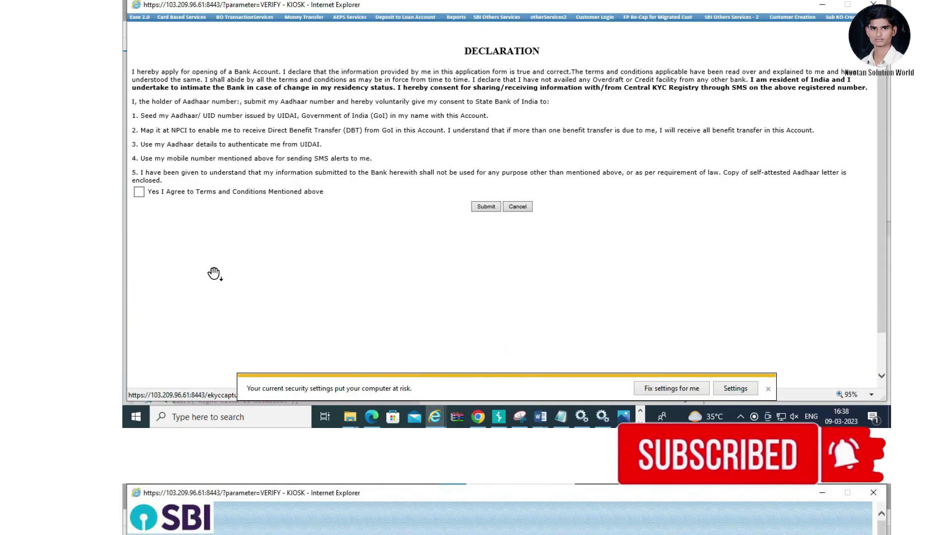
{"action": "scroll", "coordinate": [444, 207], "scroll_direction": "down", "scroll_amount": 1}
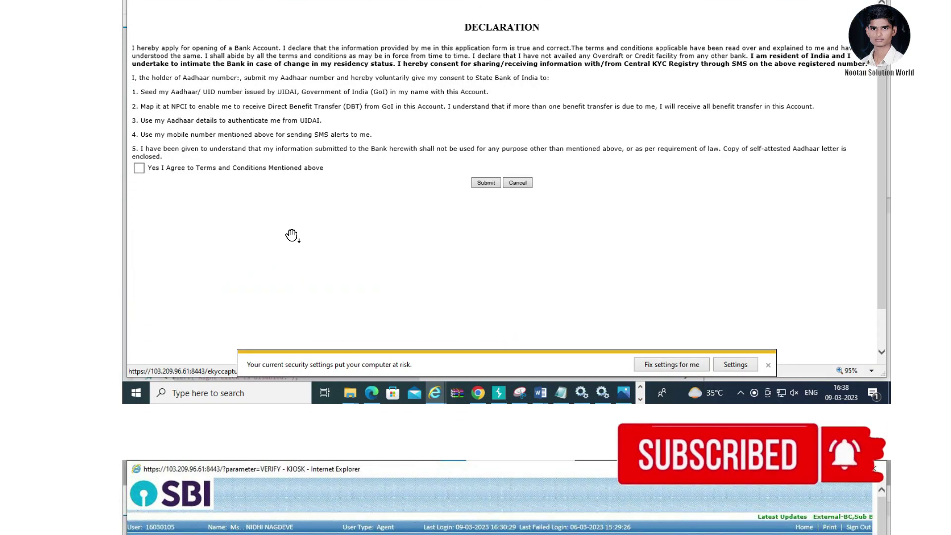
{"action": "scroll", "coordinate": [444, 207], "scroll_direction": "down", "scroll_amount": 5}
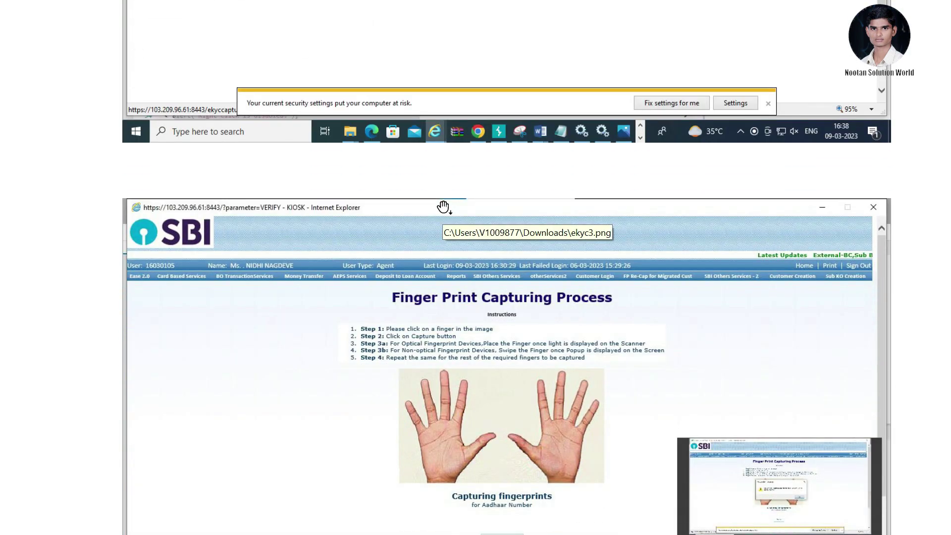
{"action": "scroll", "coordinate": [488, 233], "scroll_direction": "down", "scroll_amount": 4}
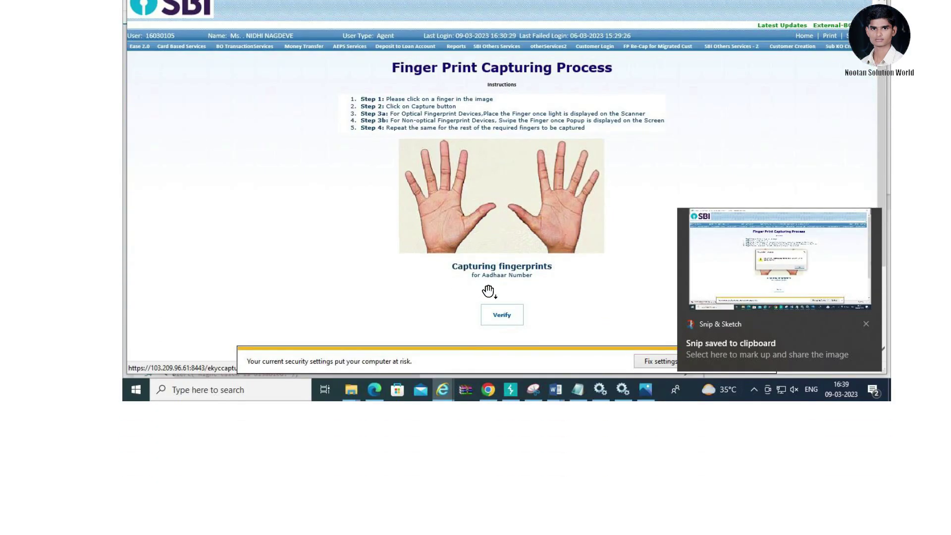
{"action": "scroll", "coordinate": [488, 291], "scroll_direction": "down", "scroll_amount": 6}
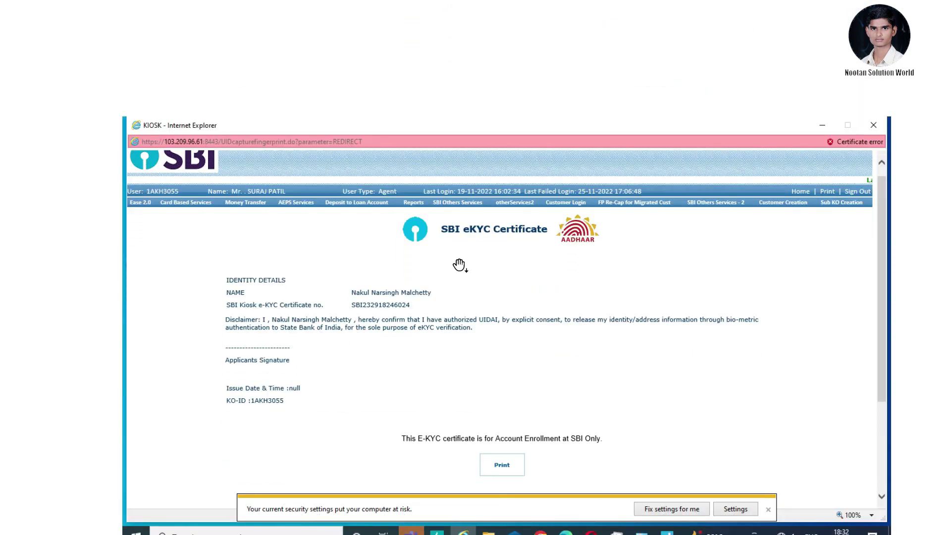
{"action": "scroll", "coordinate": [460, 265], "scroll_direction": "down", "scroll_amount": 2}
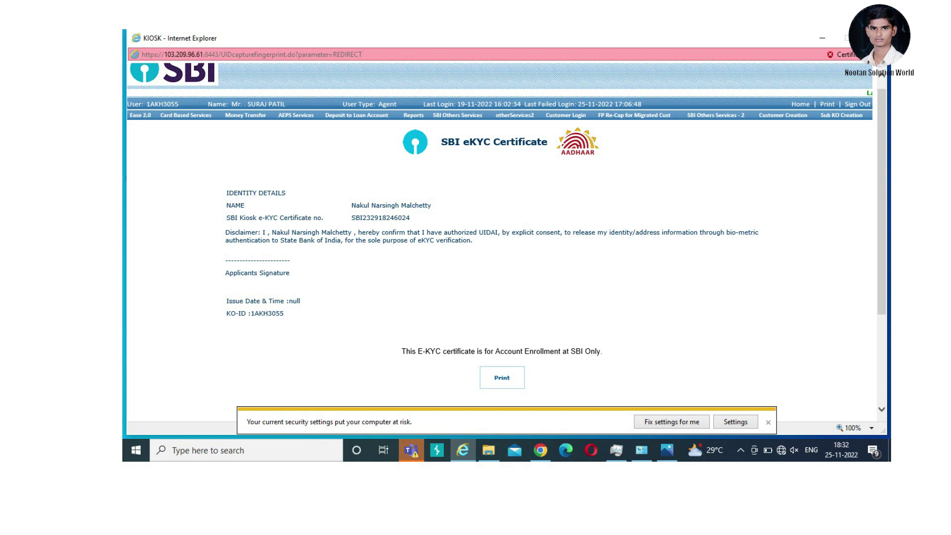